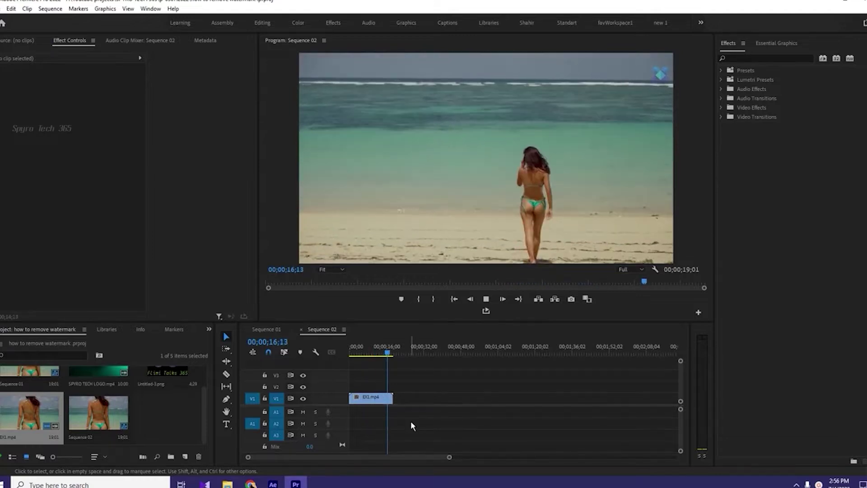
- Inspect the watermarked EX1.mp4 clip in Sequence 02 and compare it with the edit in Sequence 01
click(382, 397)
click(367, 355)
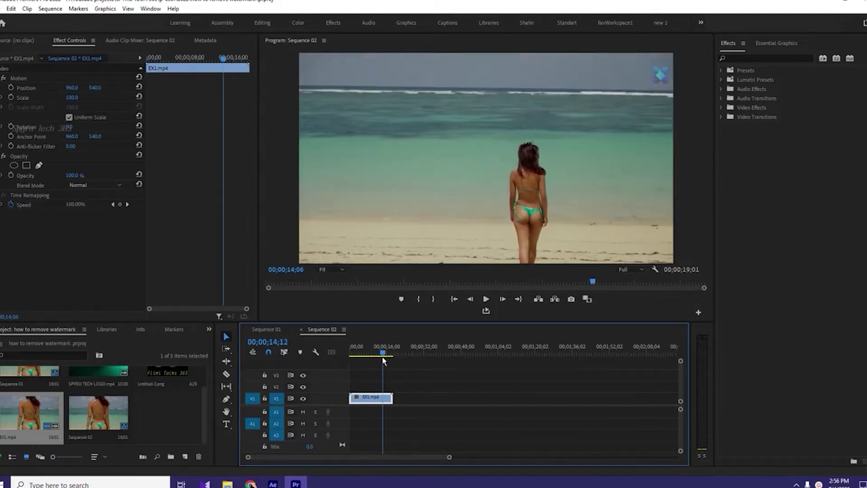
click(266, 329)
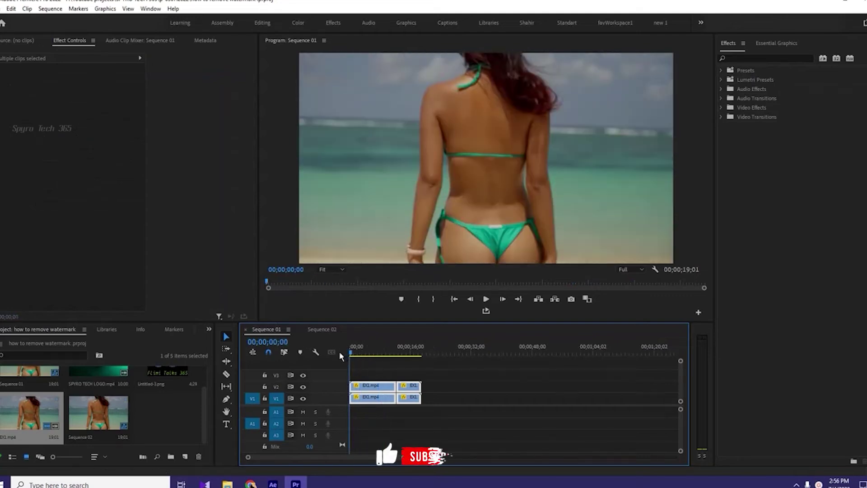
click(323, 330)
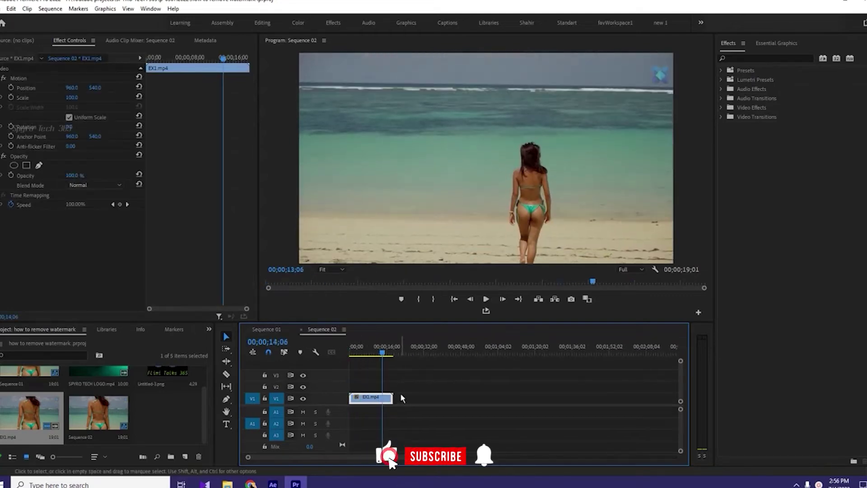
- Duplicate EX1.mp4 onto track V2 and cut the watermark out of the copy with an inverted opacity mask
key(Home)
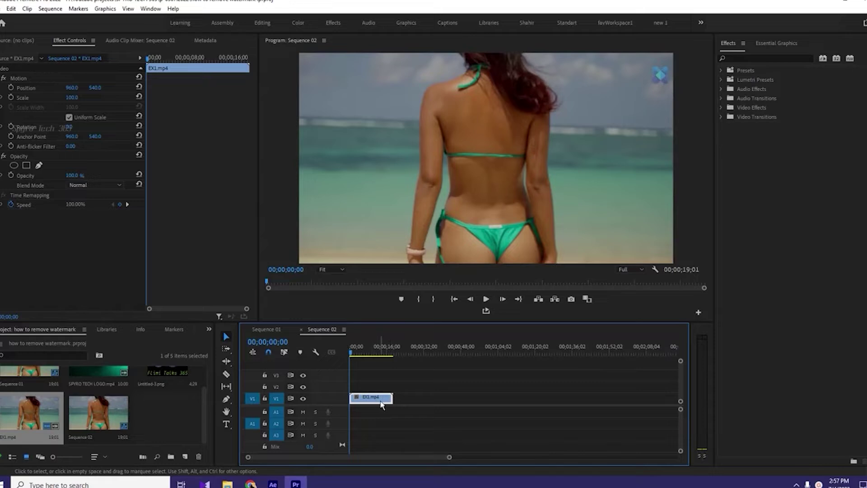
drag(381, 403, 373, 389)
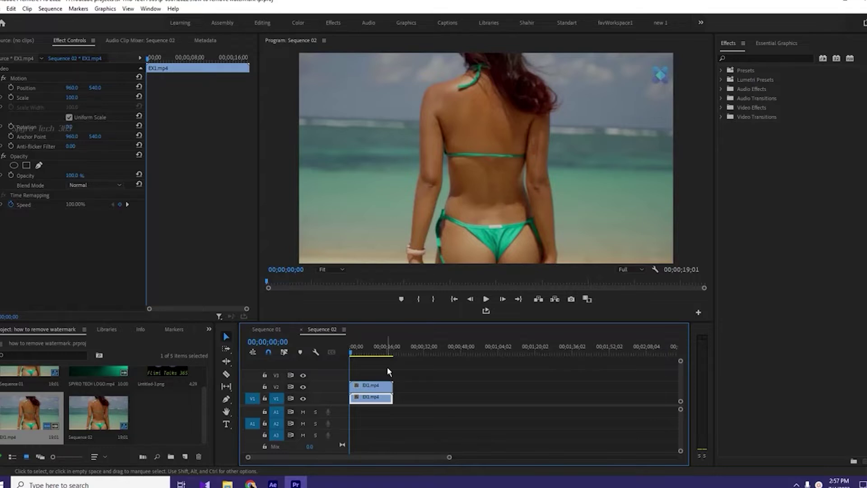
click(375, 387)
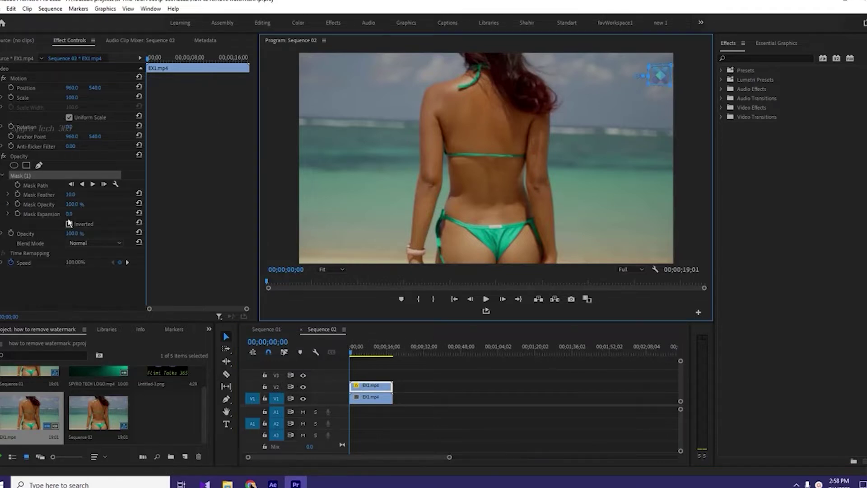
click(68, 225)
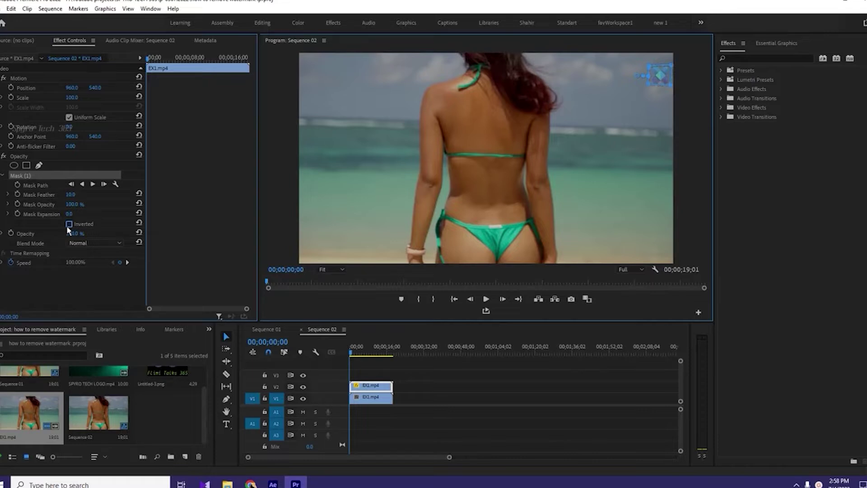
- Temporarily disable the V1 clip to check the masked area of the V2 copy, and re-enable it
click(366, 398)
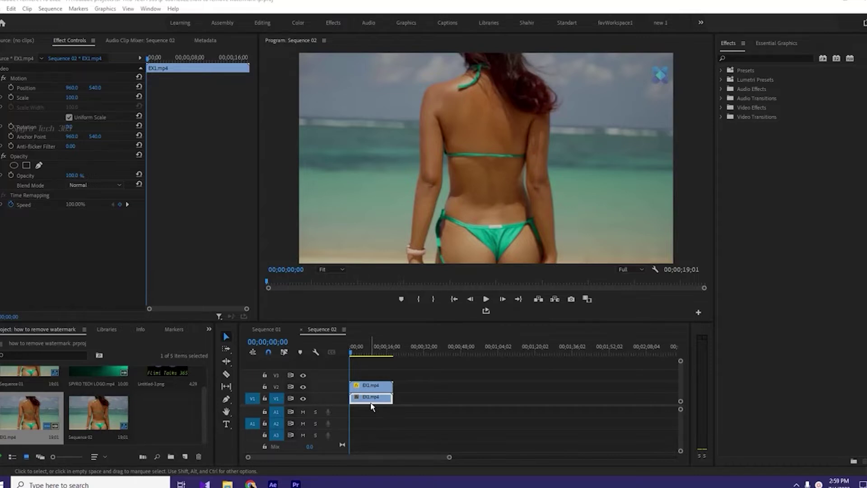
click(373, 404)
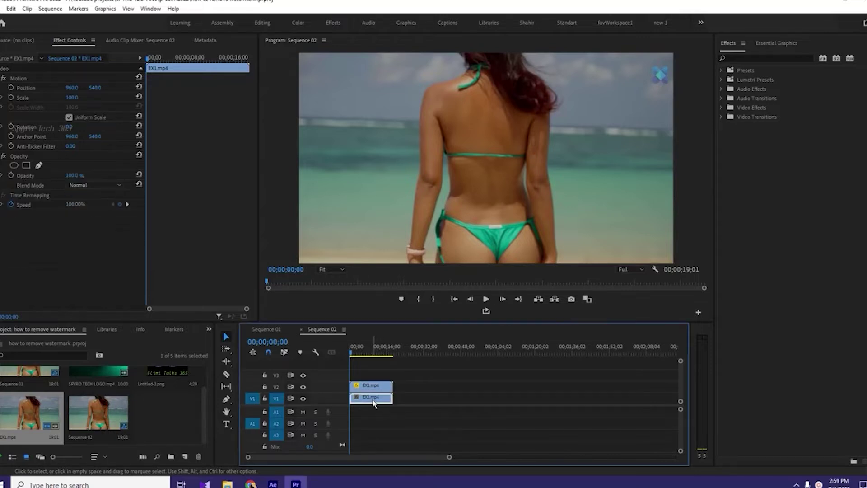
key(shift+e)
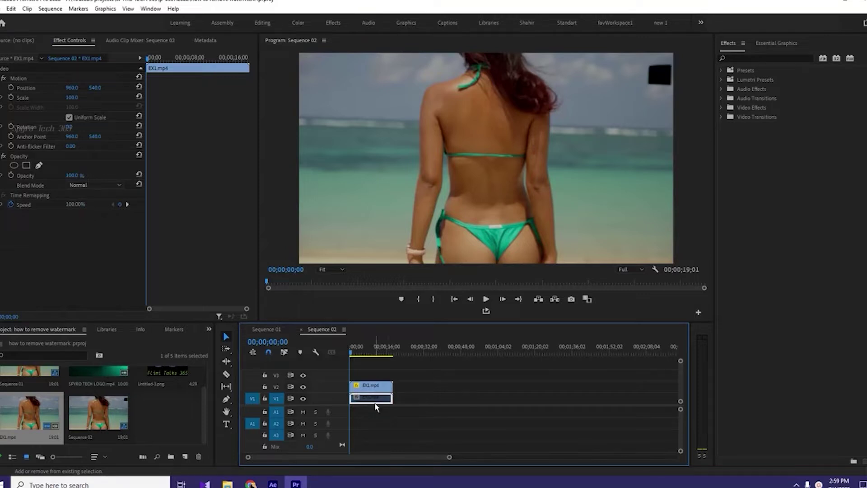
click(373, 387)
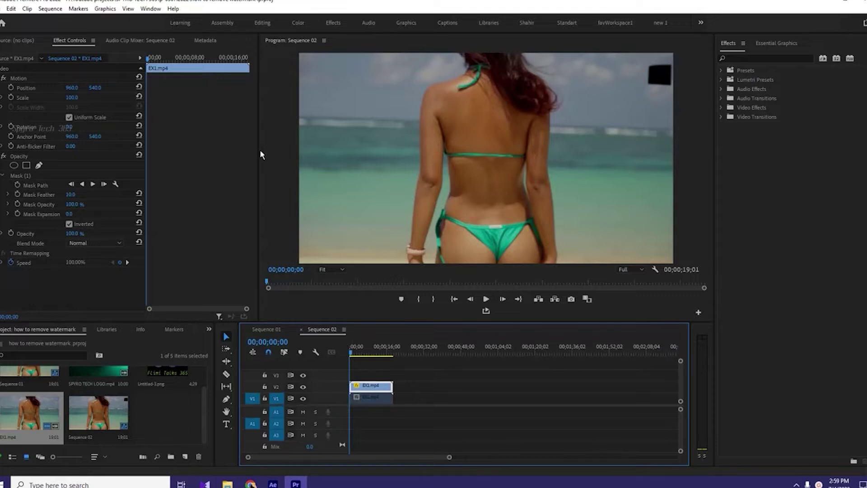
click(370, 399)
key(shift)
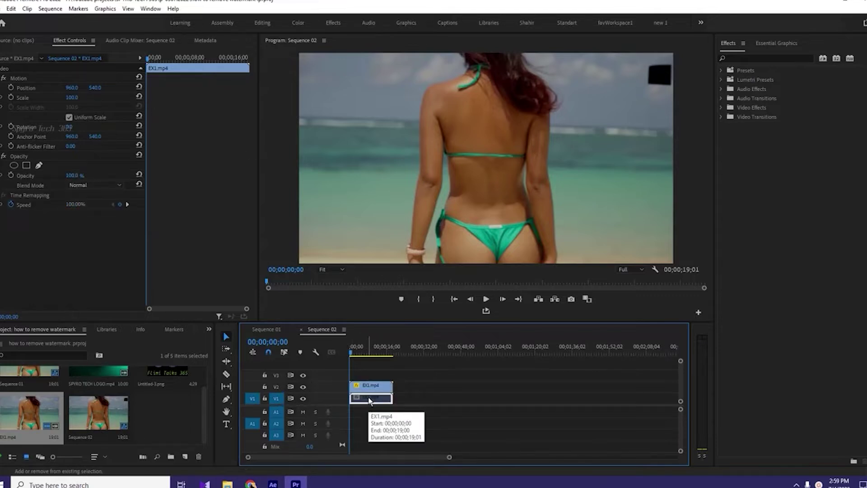
shift+click(370, 399)
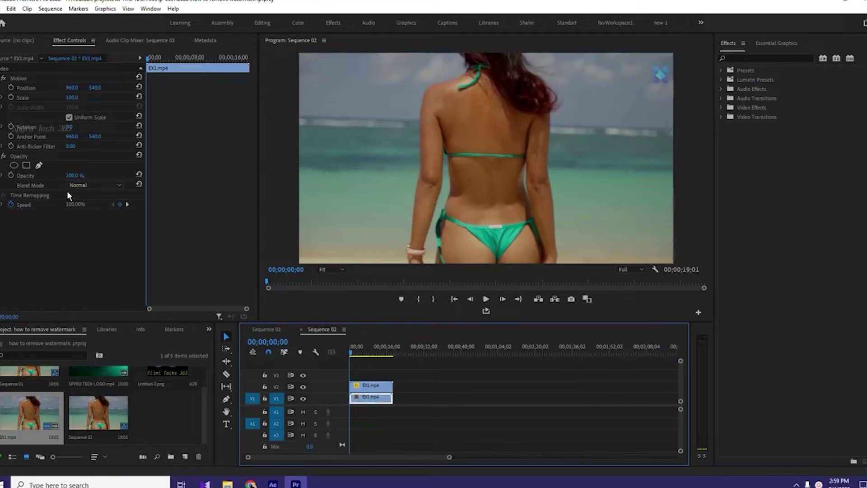
- Scale the V1 clip to 113, set its vertical position to 501 to cover the watermark area, and preview the result
drag(74, 101, 80, 101)
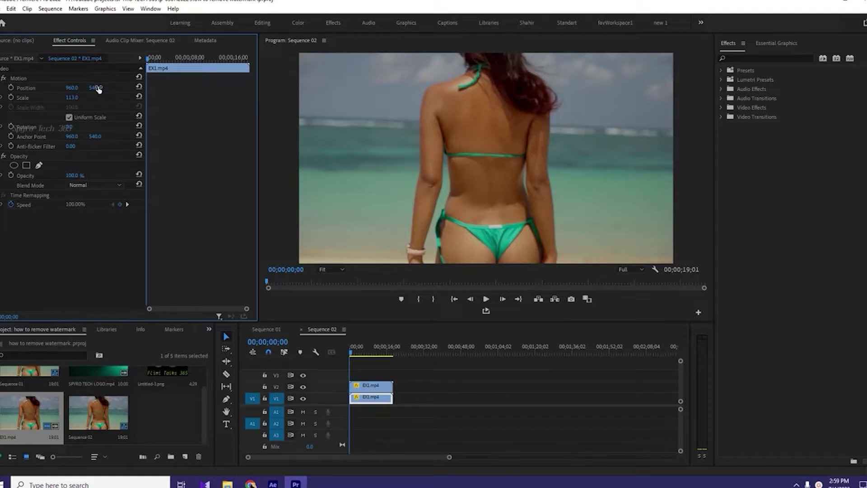
drag(96, 89, 123, 143)
drag(72, 88, 101, 96)
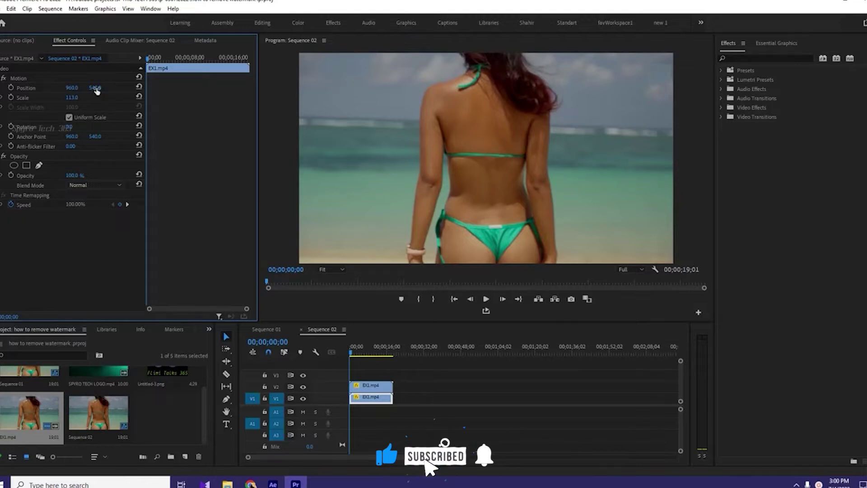
drag(96, 88, 79, 102)
click(139, 116)
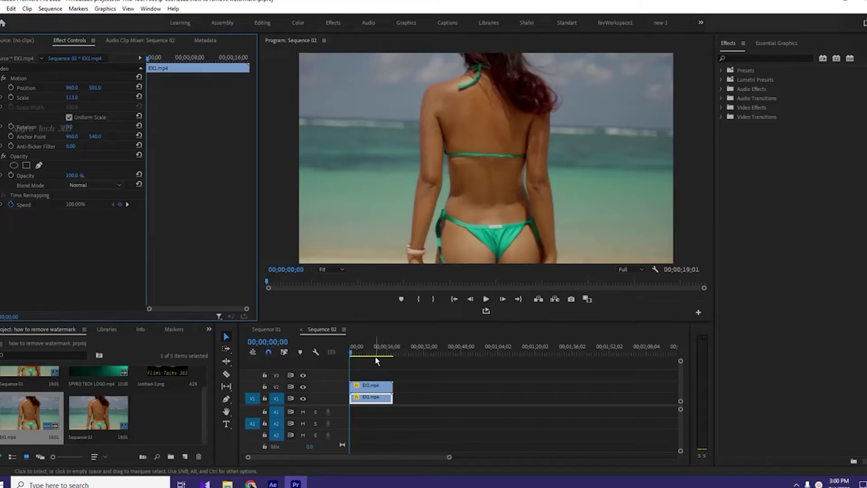
key(space)
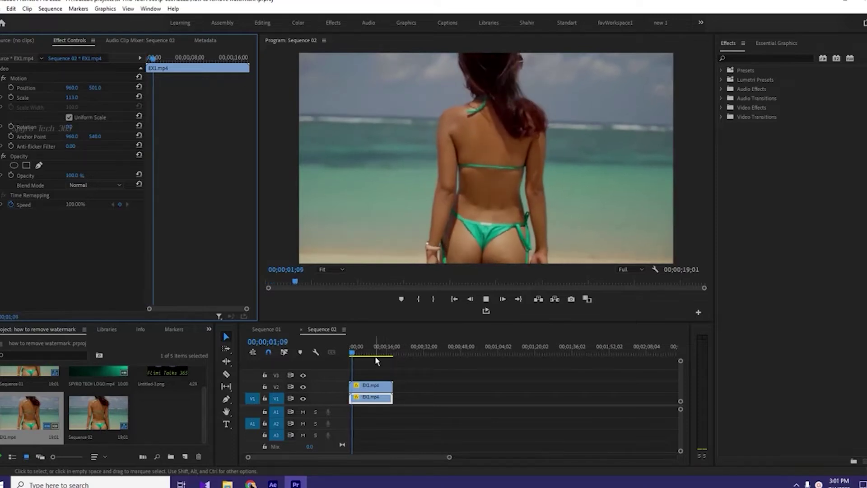
key(space)
- Set the mask feather of the V2 clip to 18 and play the sequence from its start
click(364, 386)
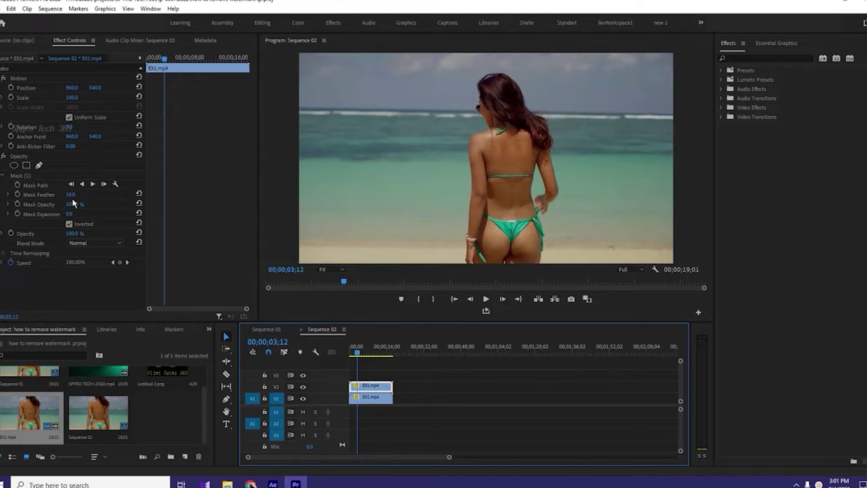
drag(72, 194, 81, 200)
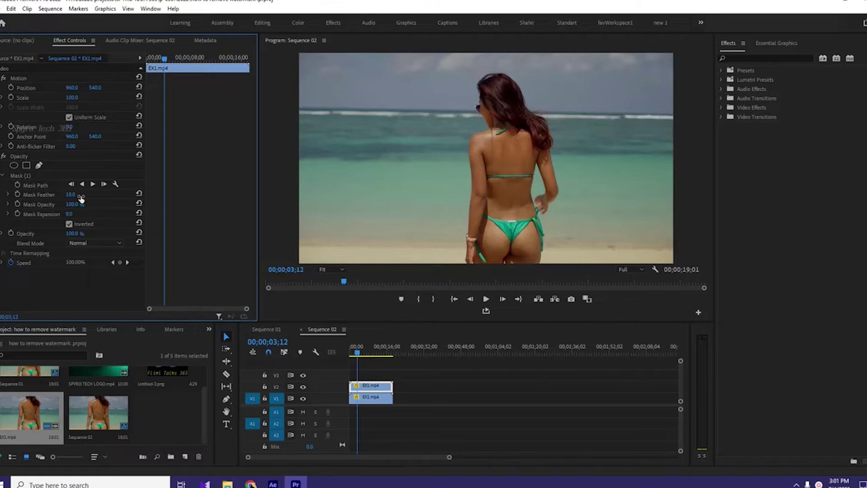
click(365, 367)
key(Home)
key(space)
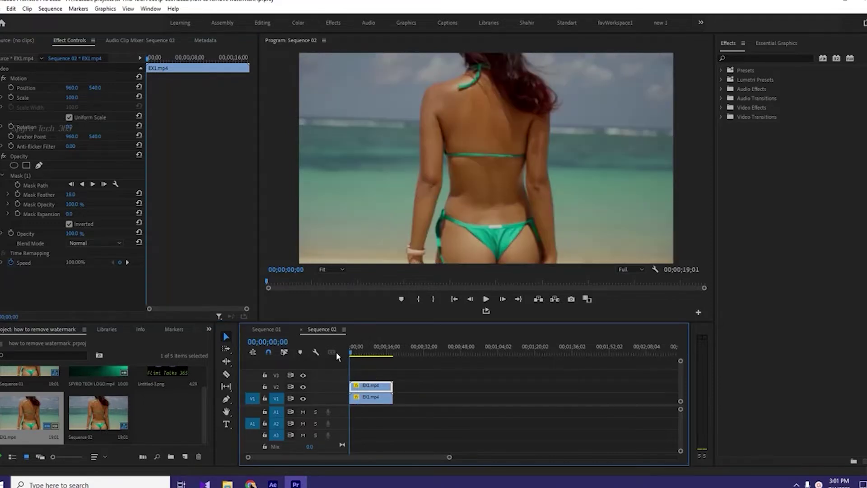
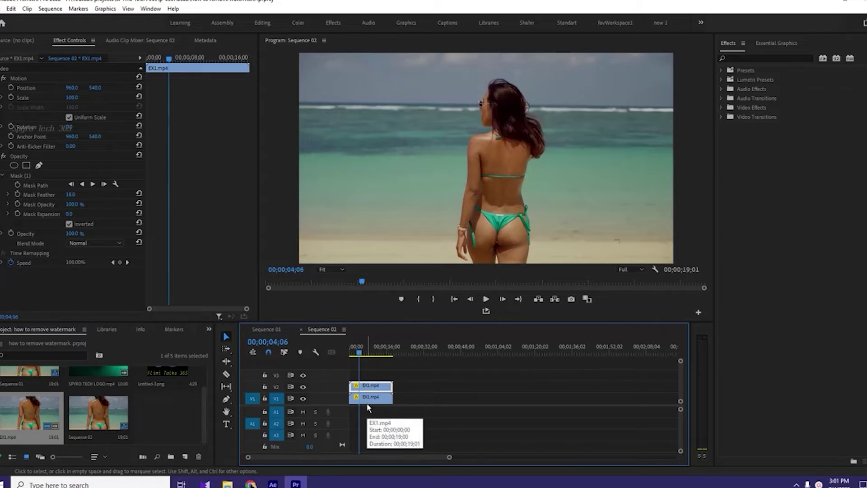
- Split both clips at 00;00;04;06 and set the second V1 segment's vertical position to 528
shift+click(372, 400)
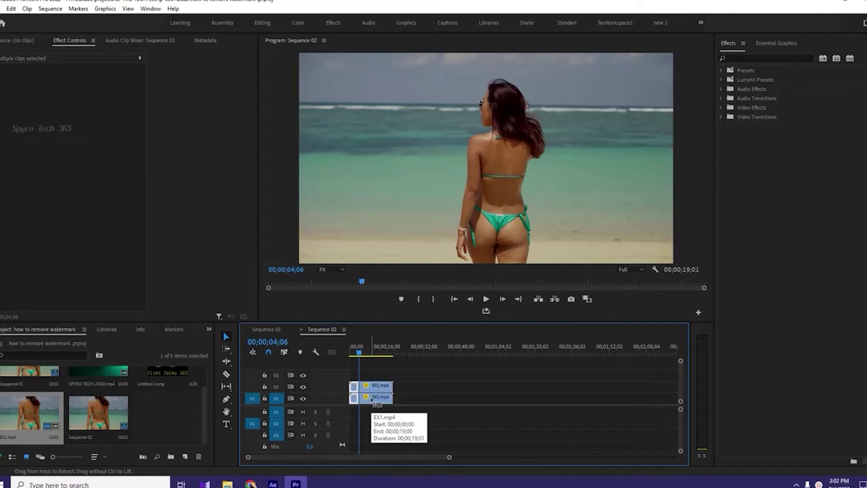
drag(361, 352, 364, 352)
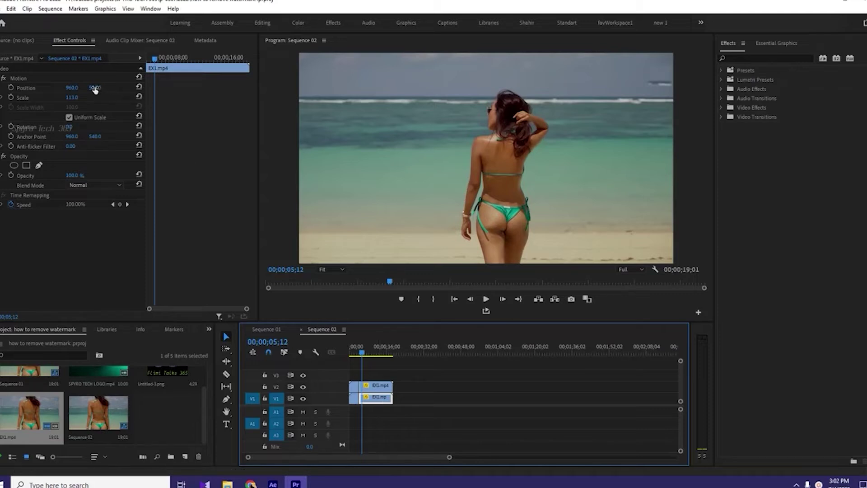
drag(94, 91, 113, 93)
key(space)
key(space)
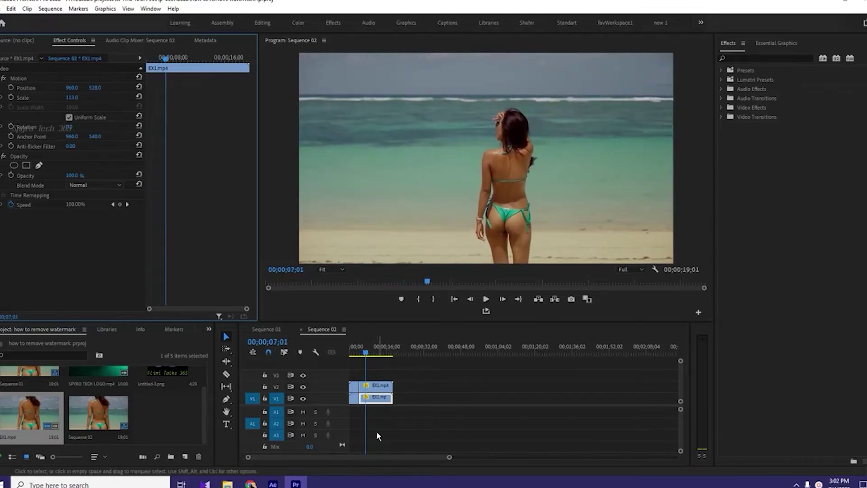
- Review the second segment and set the vertical position of its V1 clip to 549
click(362, 353)
key(space)
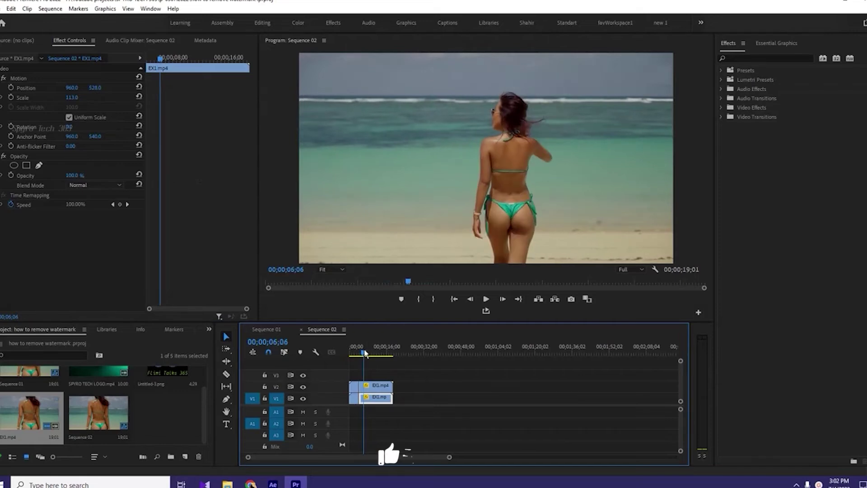
drag(95, 87, 125, 89)
key(space)
- Find where the watermark patch needs another adjustment and split both the V1 and V2 clips at 00;00;13;00
mouse_move(389, 354)
mouse_down()
mouse_move(359, 353)
mouse_move(382, 358)
mouse_up()
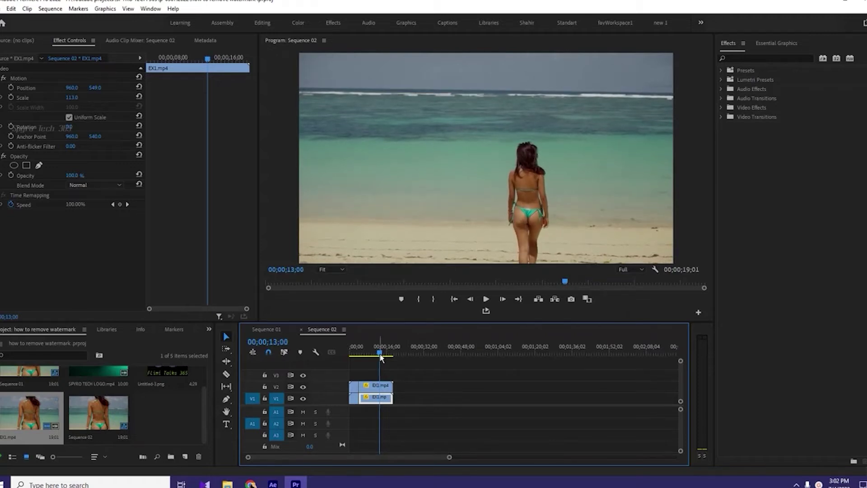
drag(381, 358, 382, 358)
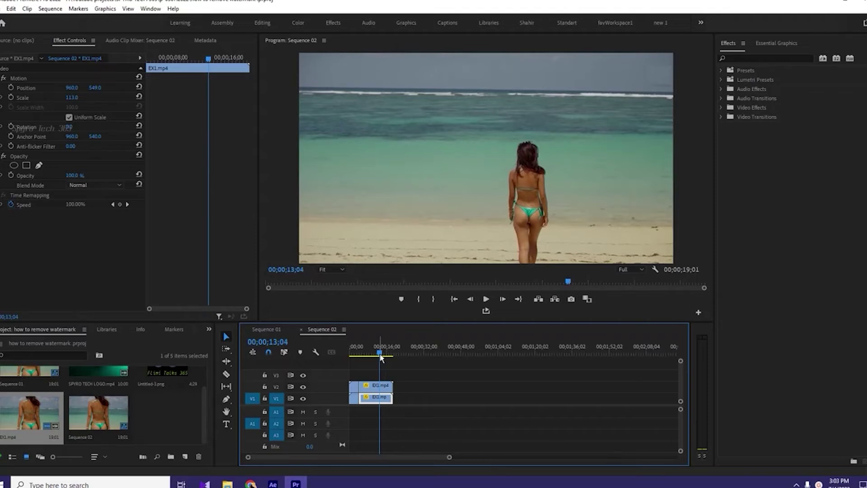
drag(381, 358, 381, 359)
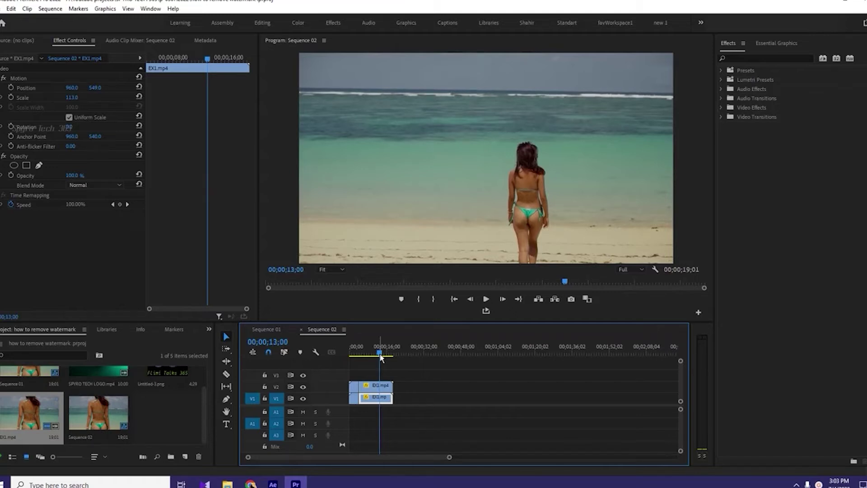
shift+click(386, 388)
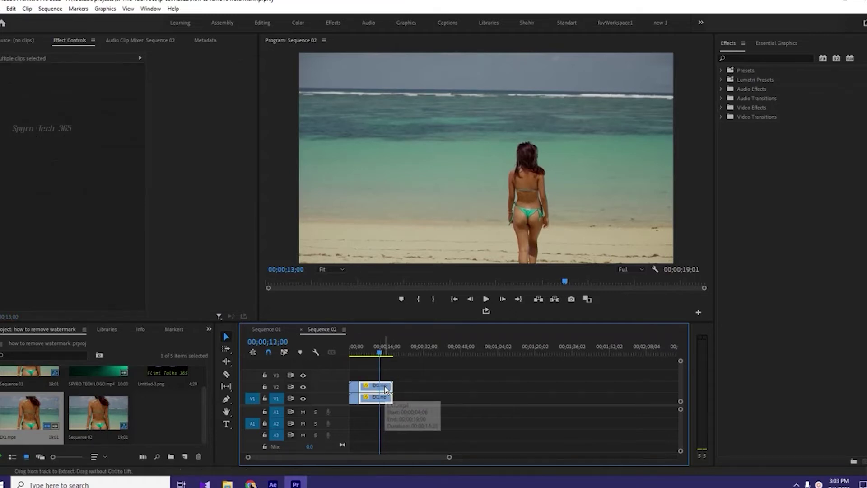
key(ctrl+k)
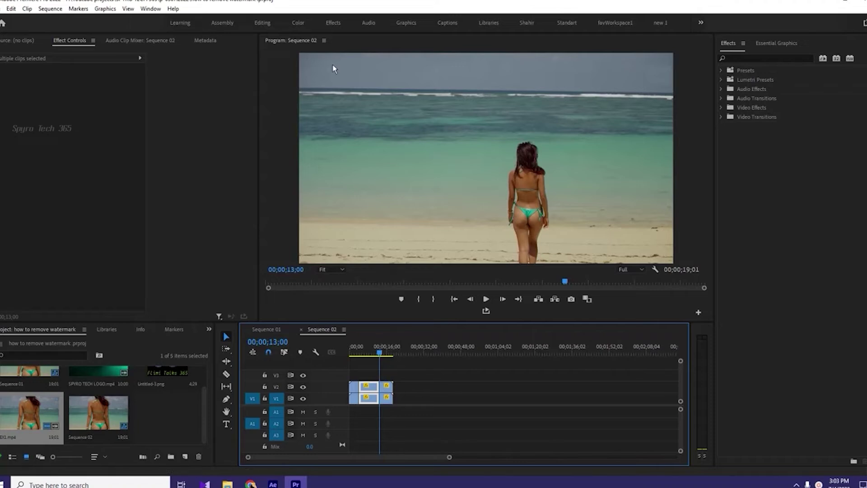
- Examine the keyboard shortcut assignments of the Q key, including Add Edit, and close them without changes
click(11, 9)
mouse_move(59, 297)
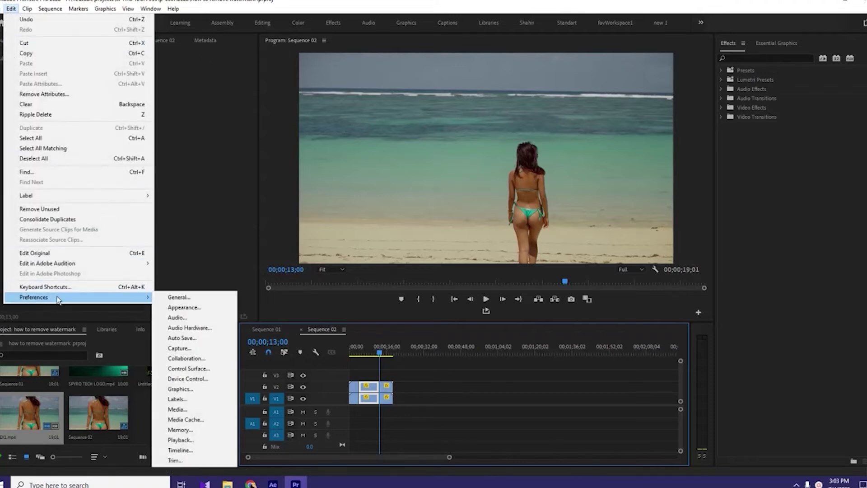
click(45, 287)
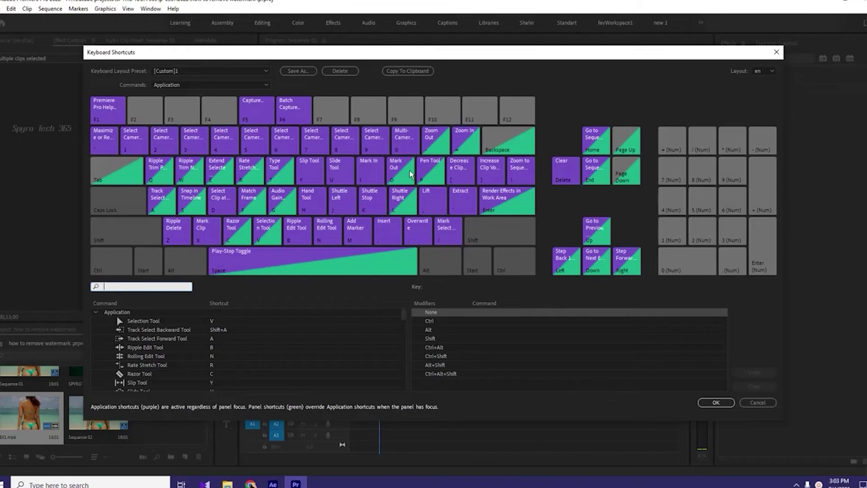
click(161, 168)
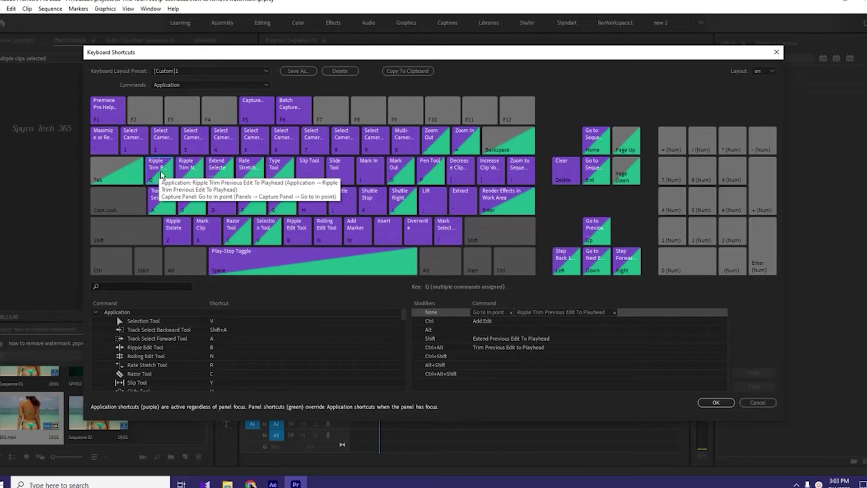
key(ctrl)
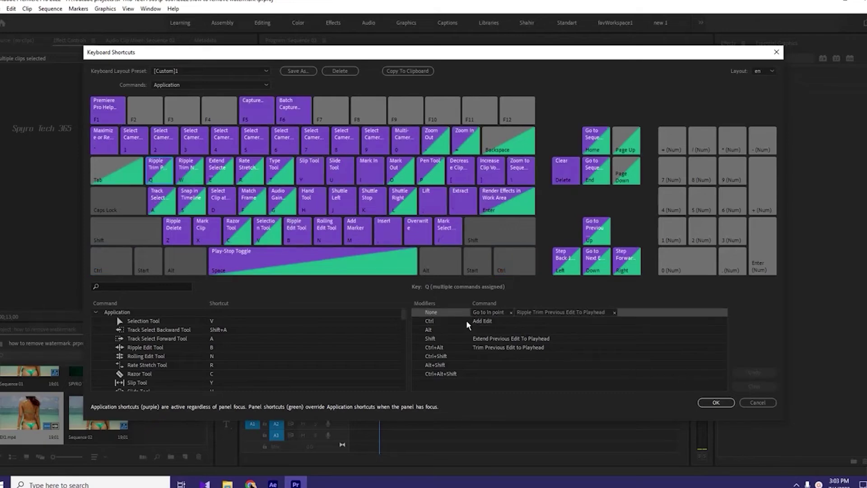
click(763, 404)
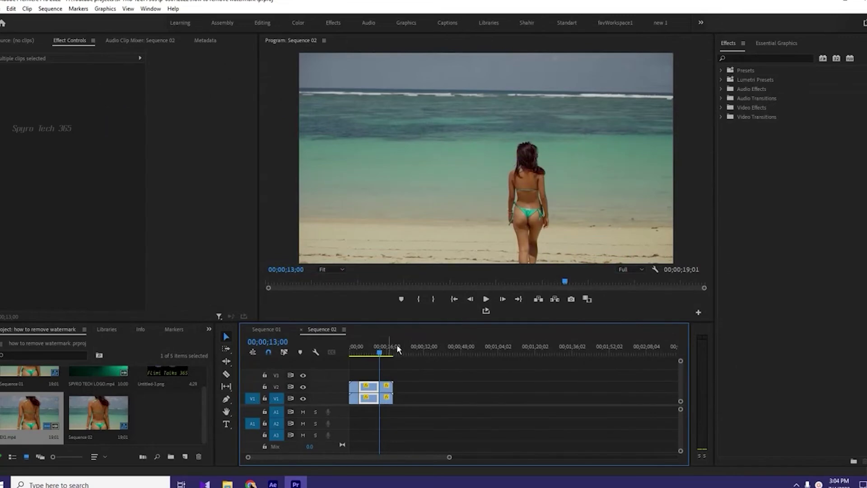
- Check the third segment between 00;00;13;06 and 00;00;15;12 and set the vertical position of its V1 clip to 592
drag(380, 357, 386, 359)
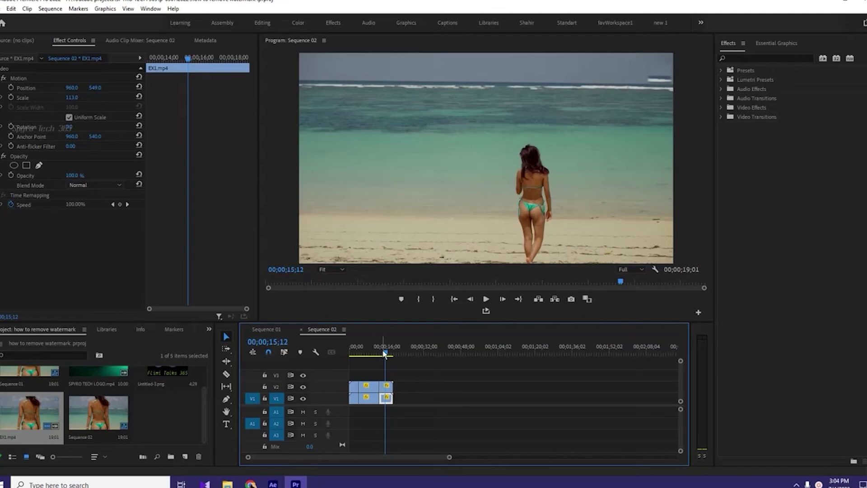
mouse_move(384, 353)
mouse_down()
mouse_move(362, 340)
mouse_move(380, 337)
mouse_up()
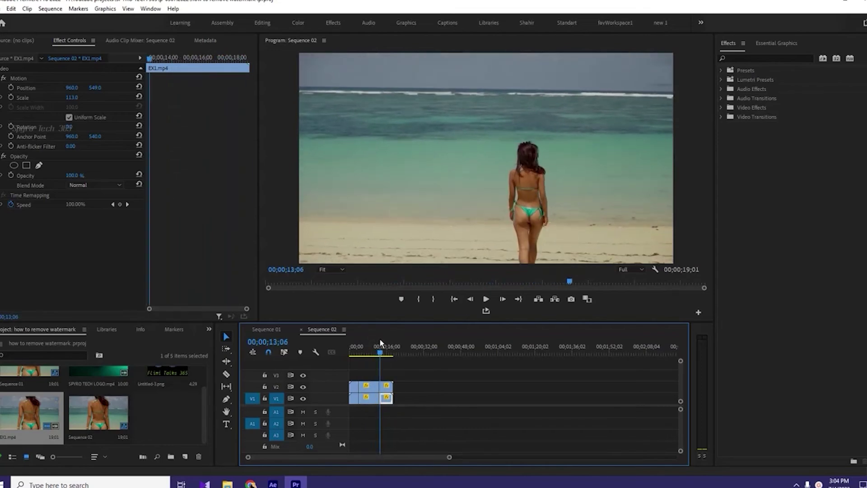
drag(380, 338, 385, 344)
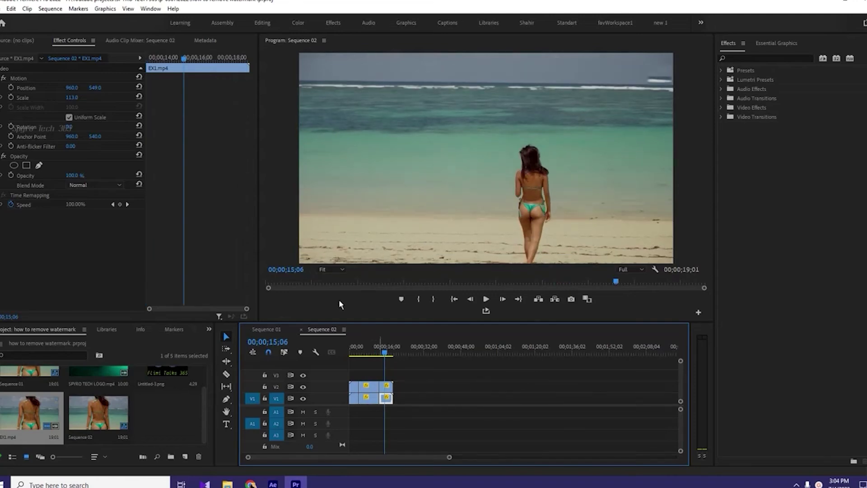
drag(97, 89, 122, 93)
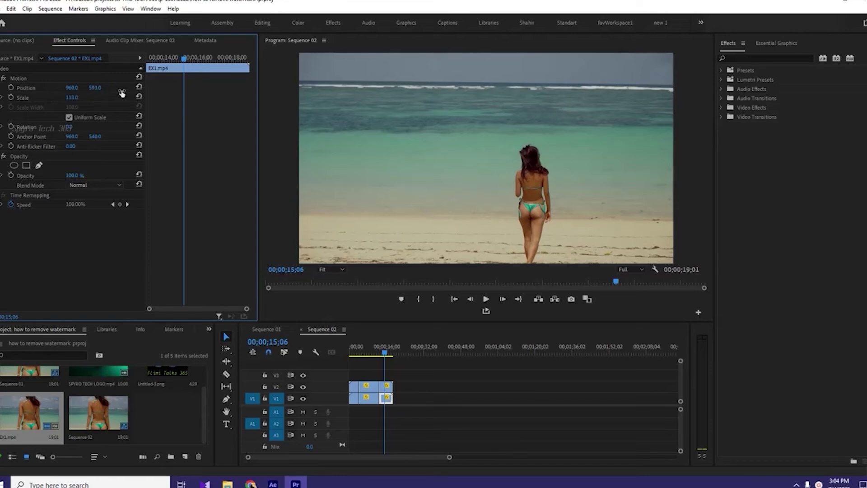
drag(122, 92, 124, 94)
- Play and scrub through the third segment from 00;00;13;00 to the sequence end to check the watermark patch
key(space)
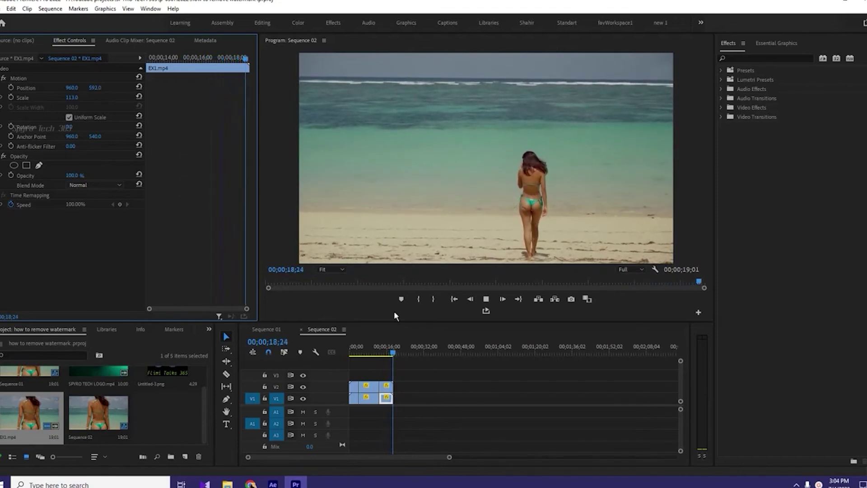
drag(392, 355, 379, 356)
key(space)
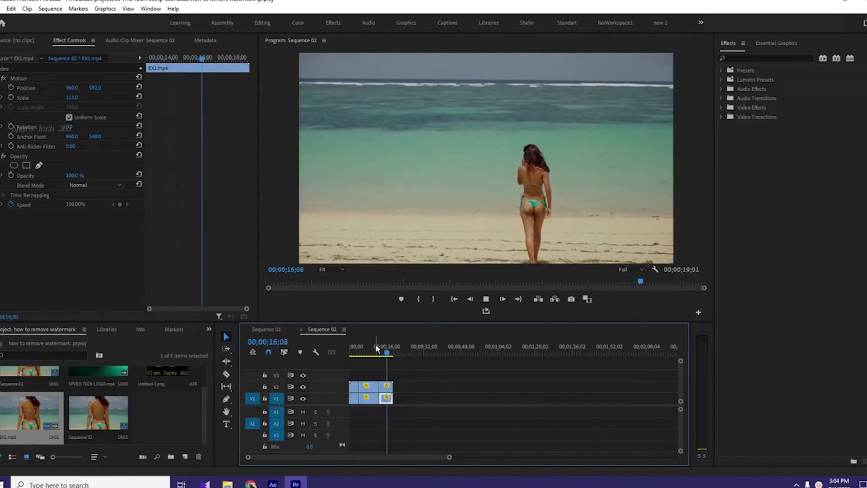
key(space)
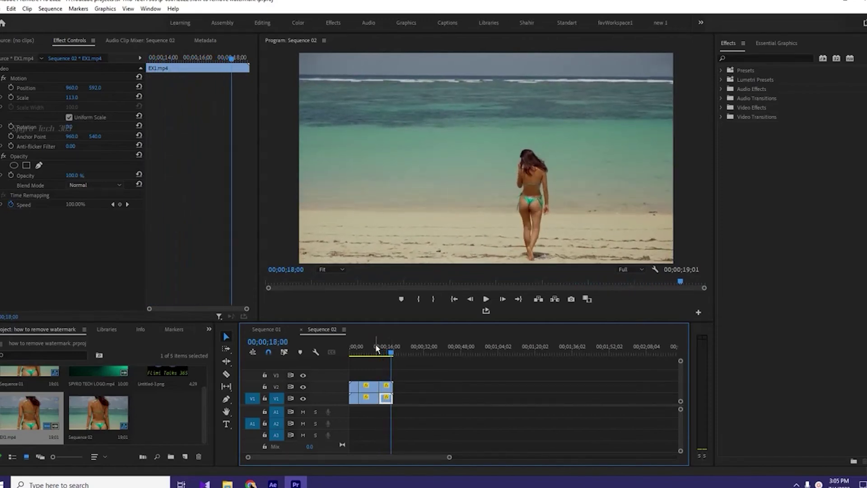
drag(395, 353, 381, 346)
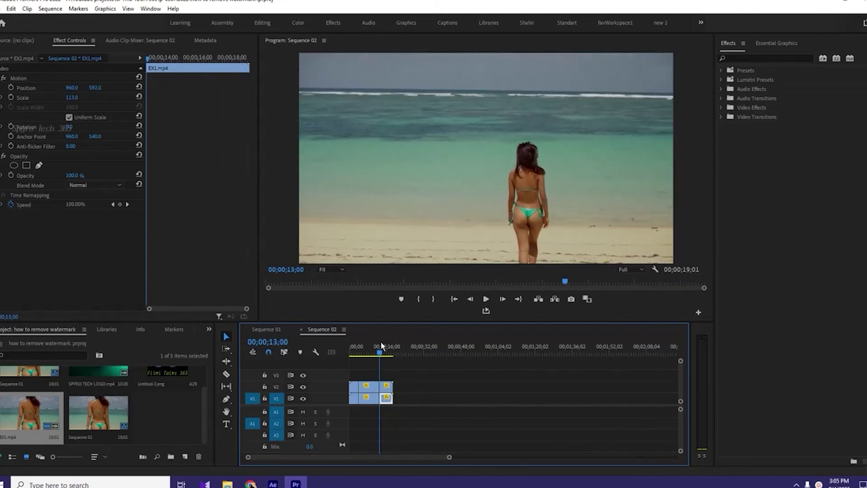
key(space)
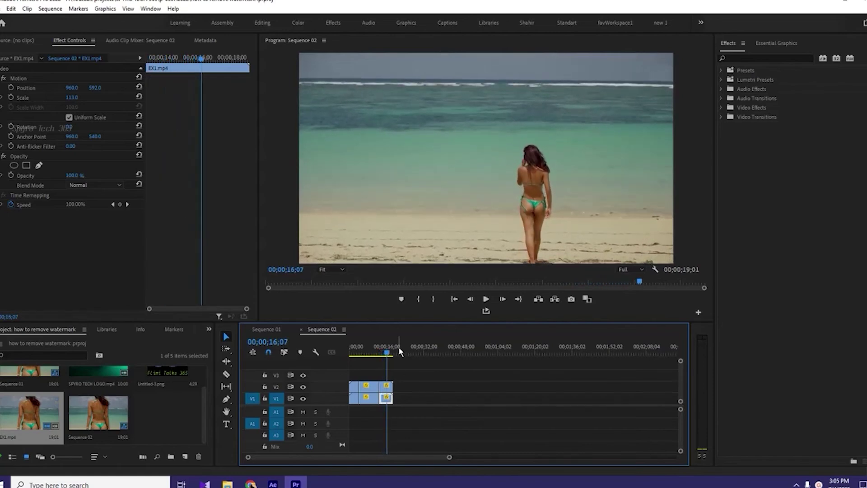
click(391, 357)
drag(391, 357, 381, 355)
drag(380, 355, 392, 356)
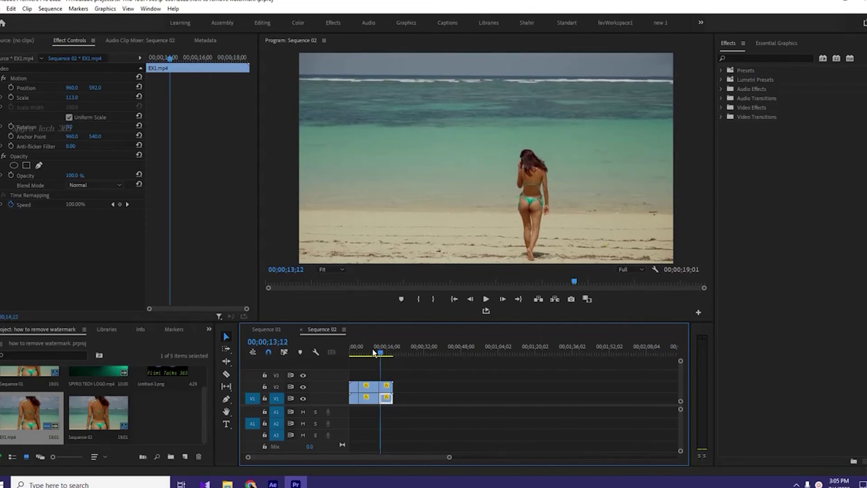
- Review the whole sequence from its start in full-screen playback to check the watermark removal
drag(389, 351, 337, 340)
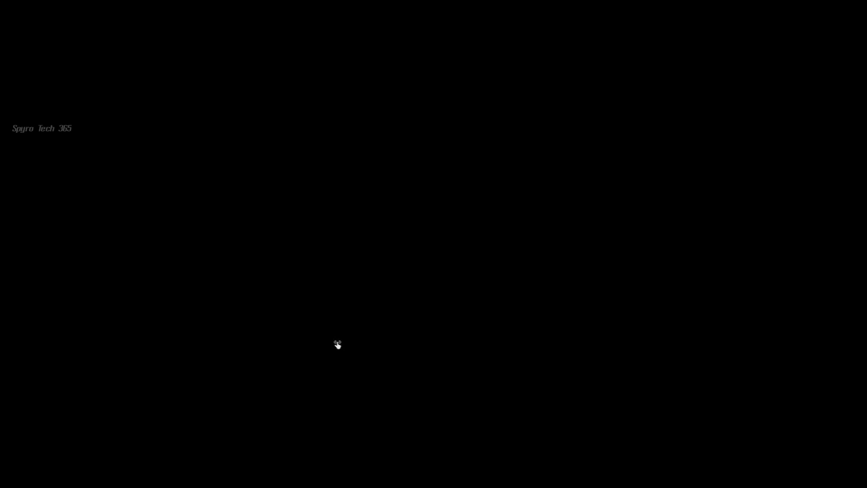
key(Escape)
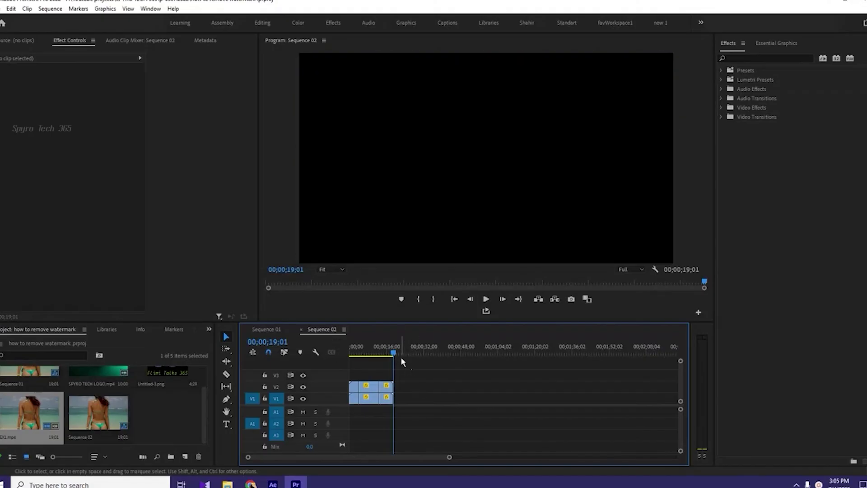
key(space)
key(ctrl+grave)
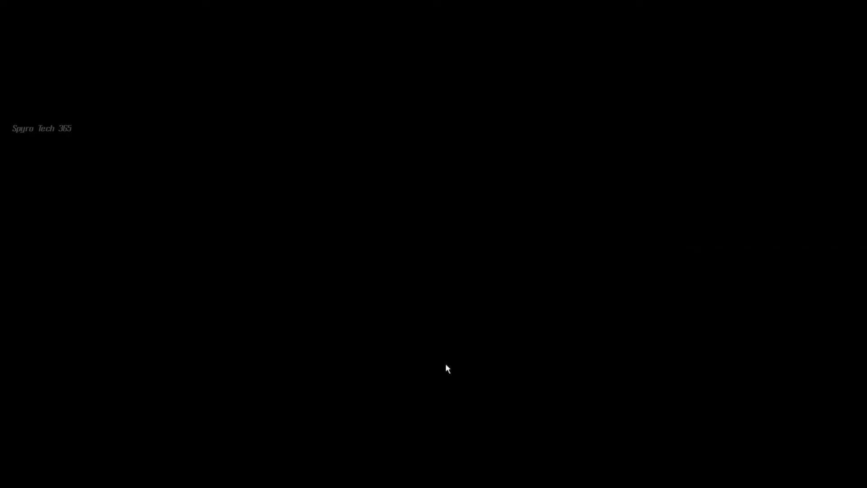